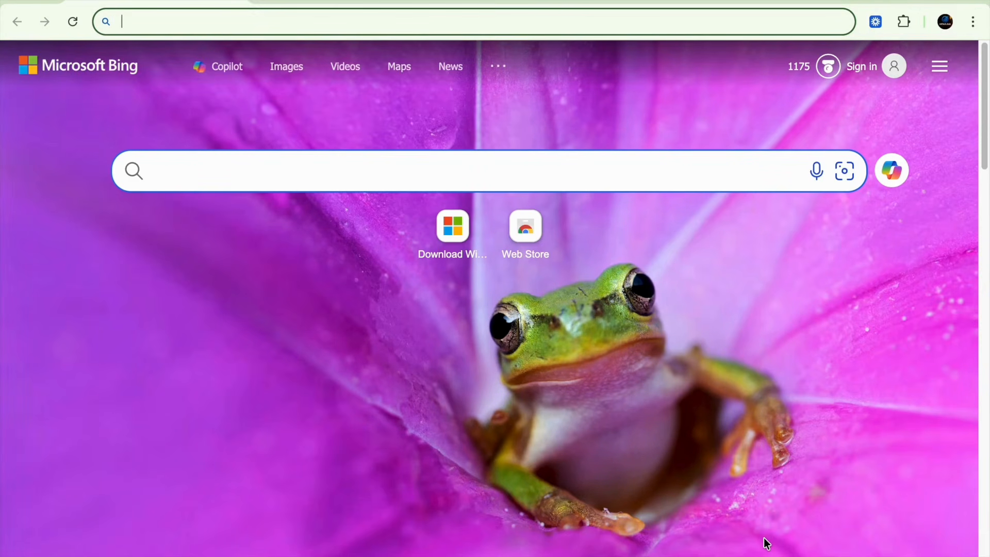
Search Bing for 'windows 11 arm 64' and open Microsoft's 'Download Windows 11 for Arm-based PCs' result
text(window)
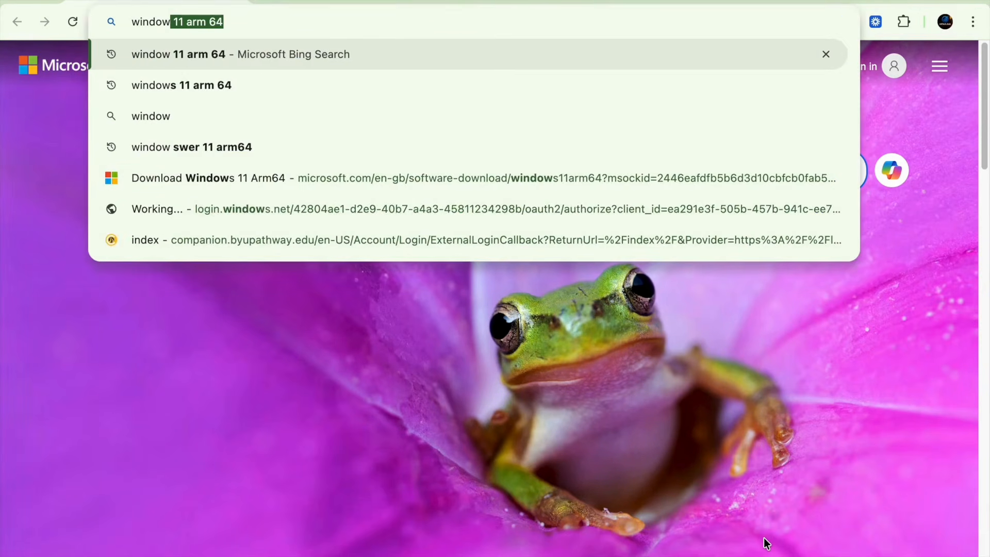
text(s 11)
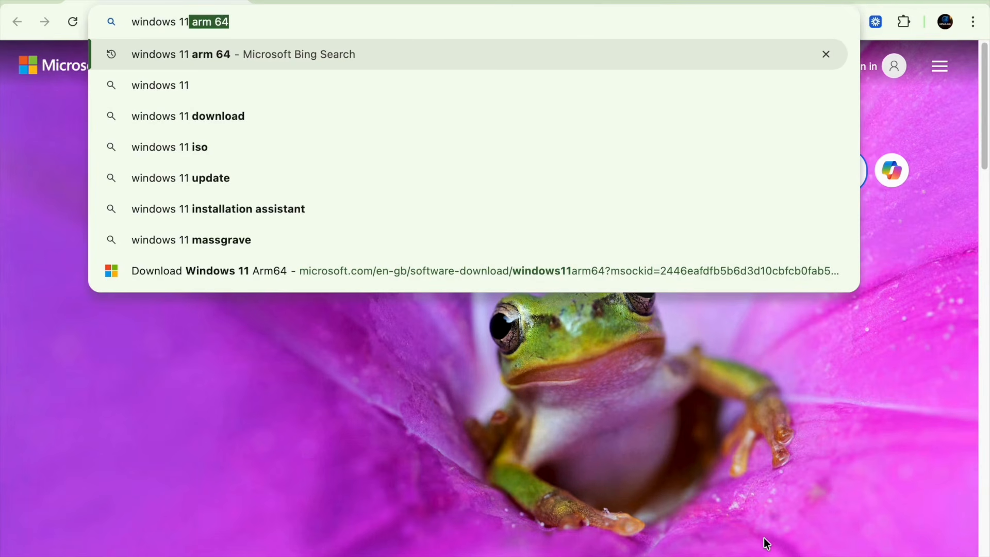
text( arm 6)
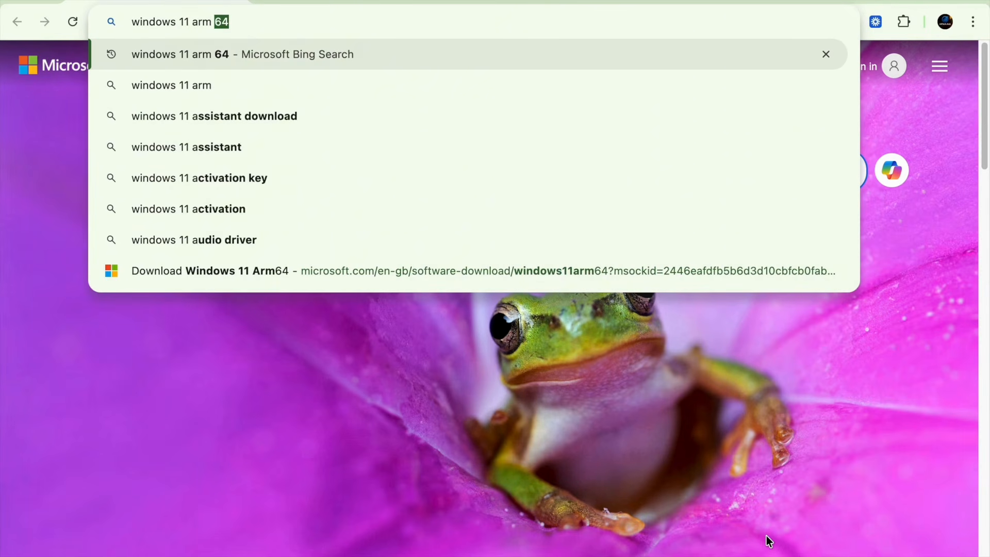
text(4)
key(Return)
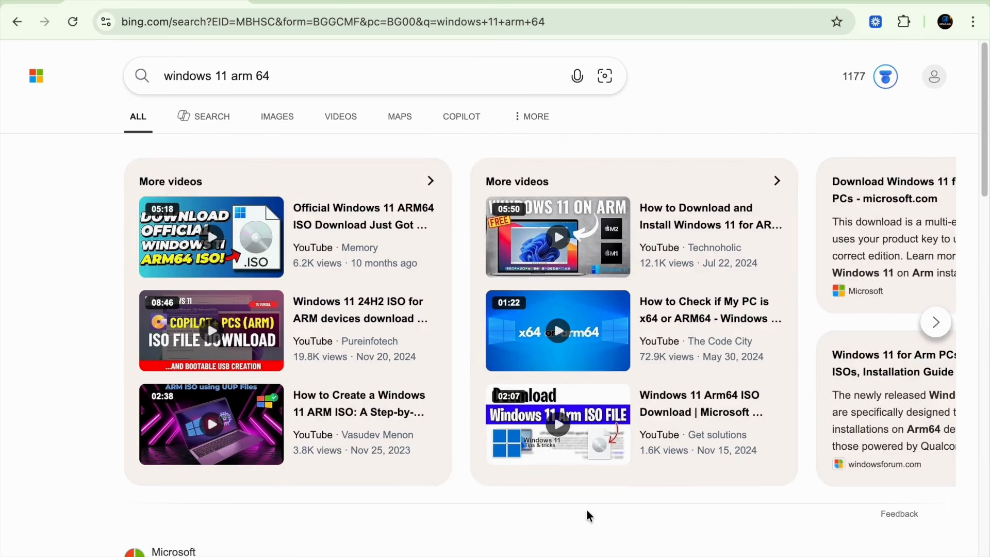
scroll(589, 516, down, 5)
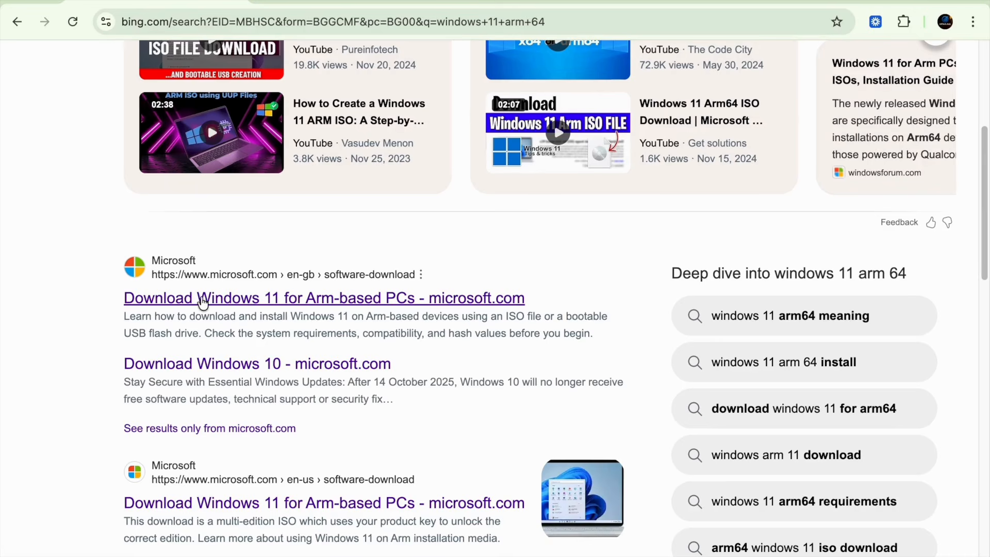
click(201, 300)
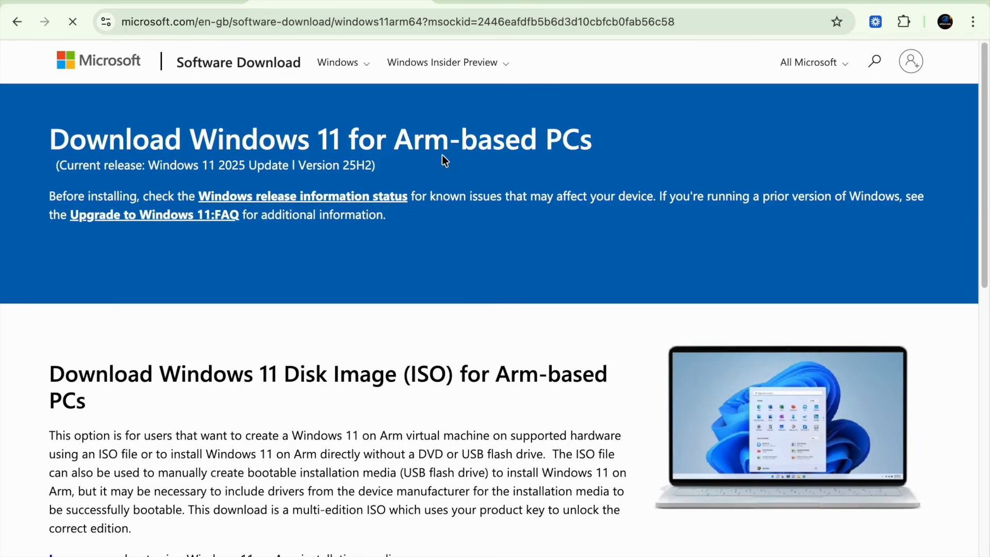
Select 'Windows 11 (multi-edition ISO for Arm64)' under Select Download and submit it
drag(391, 140, 575, 137)
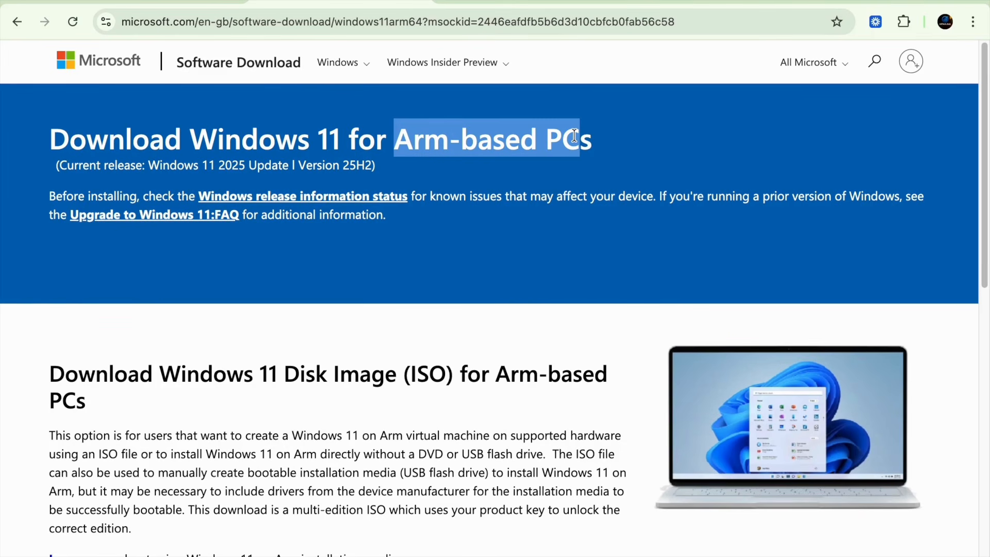
scroll(574, 136, down, 6)
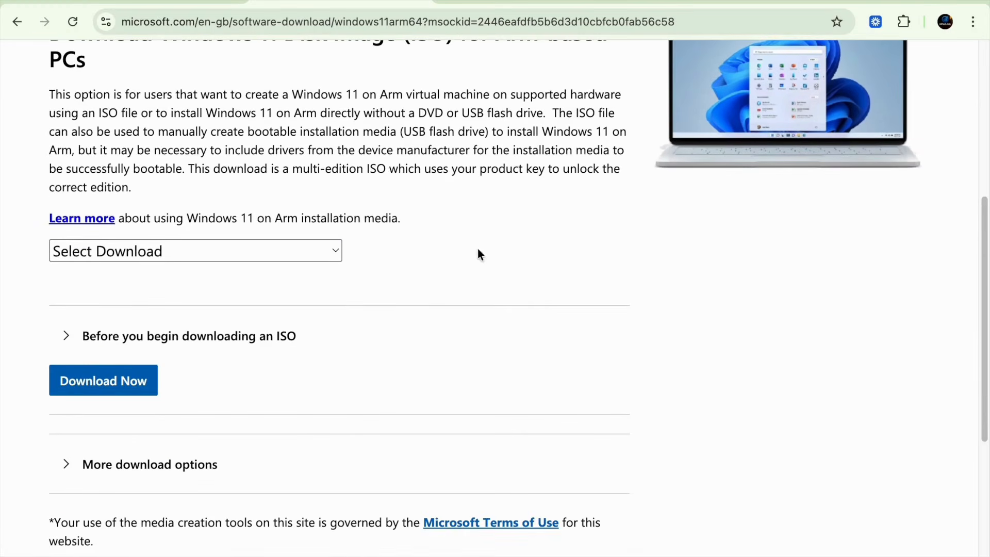
scroll(429, 268, down, 1)
click(333, 220)
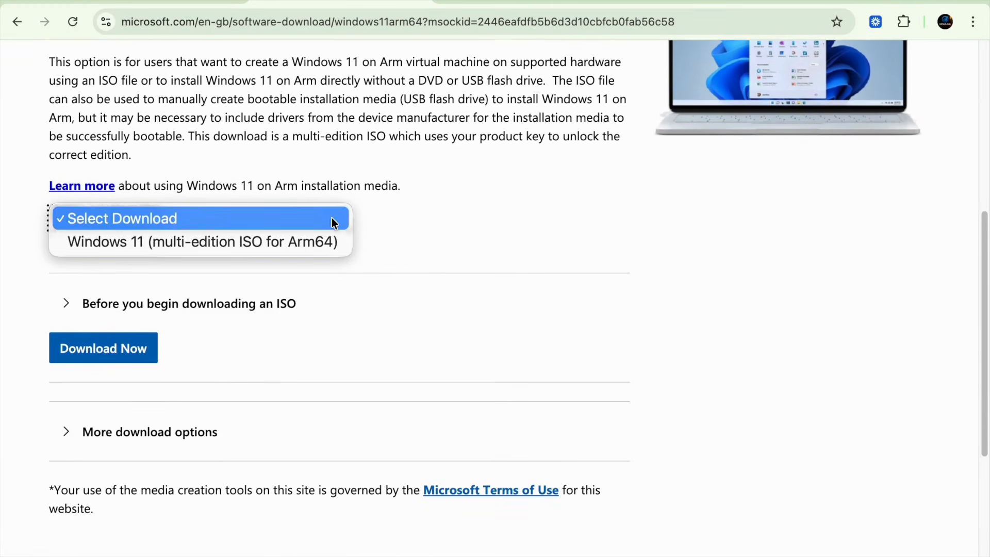
click(254, 246)
scroll(381, 303, down, 2)
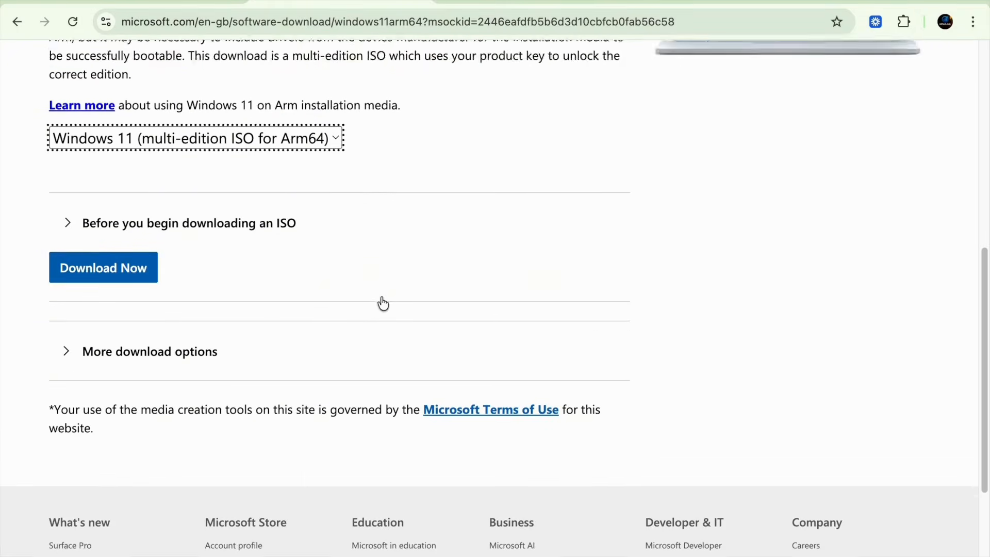
click(132, 245)
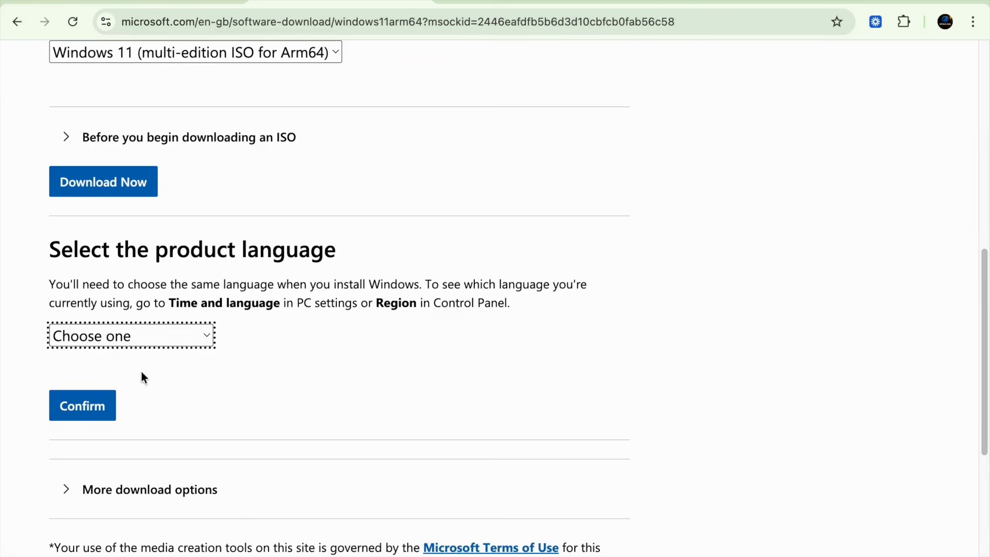
Confirm English (United States) as the language and start the 7.4 GB Arm64 ISO download
click(154, 338)
scroll(179, 354, down, 5)
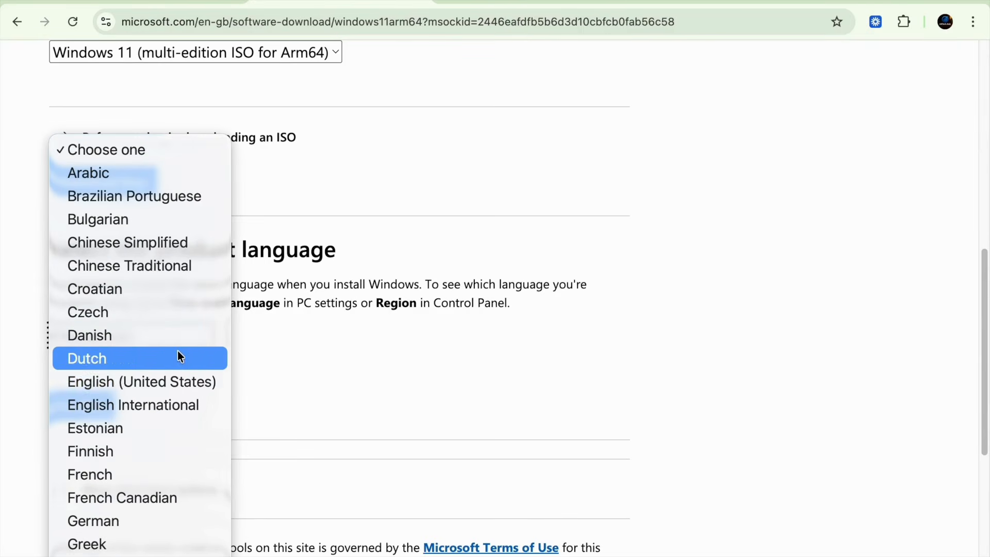
click(150, 382)
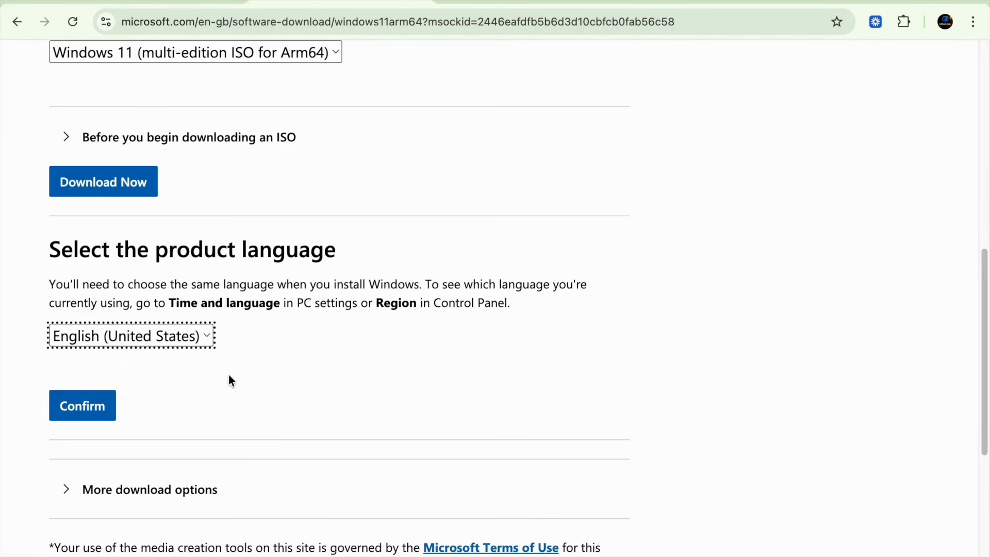
click(77, 420)
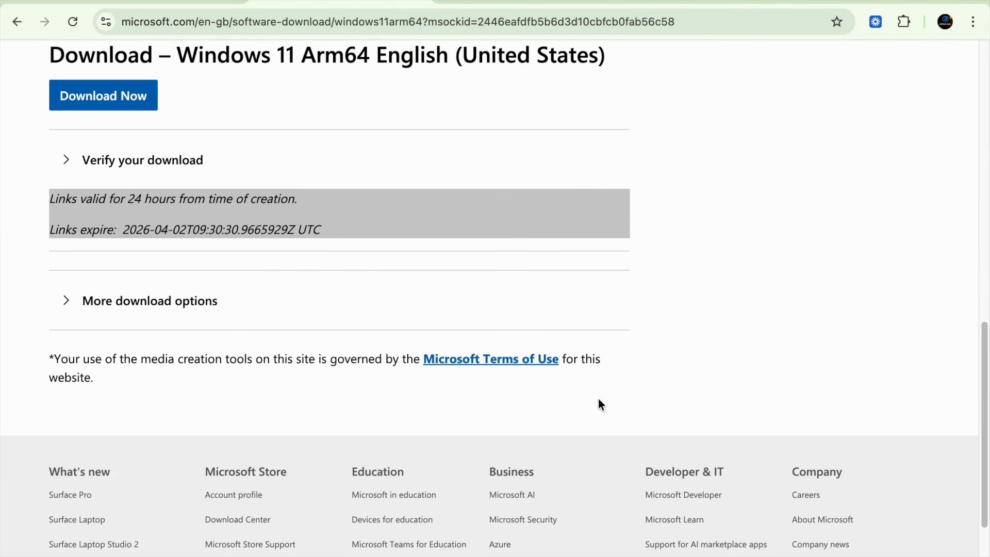
click(122, 102)
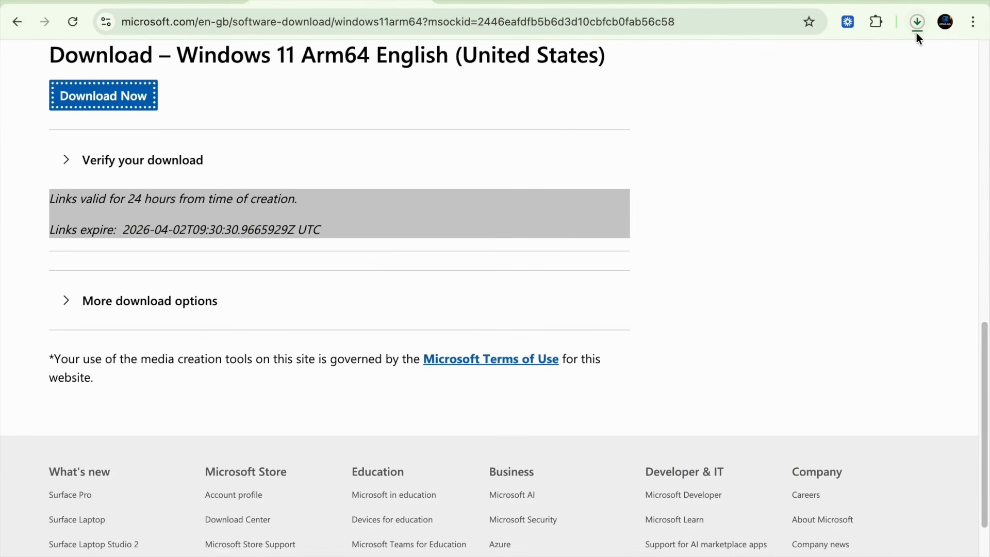
click(917, 29)
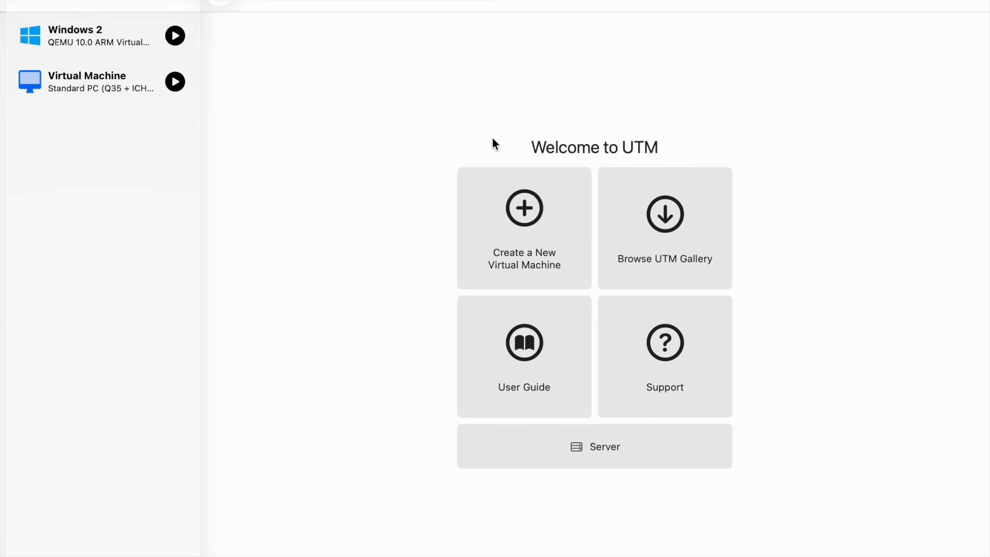
Create a virtualized Windows VM with 4096 MiB memory and 4 CPU cores
click(528, 217)
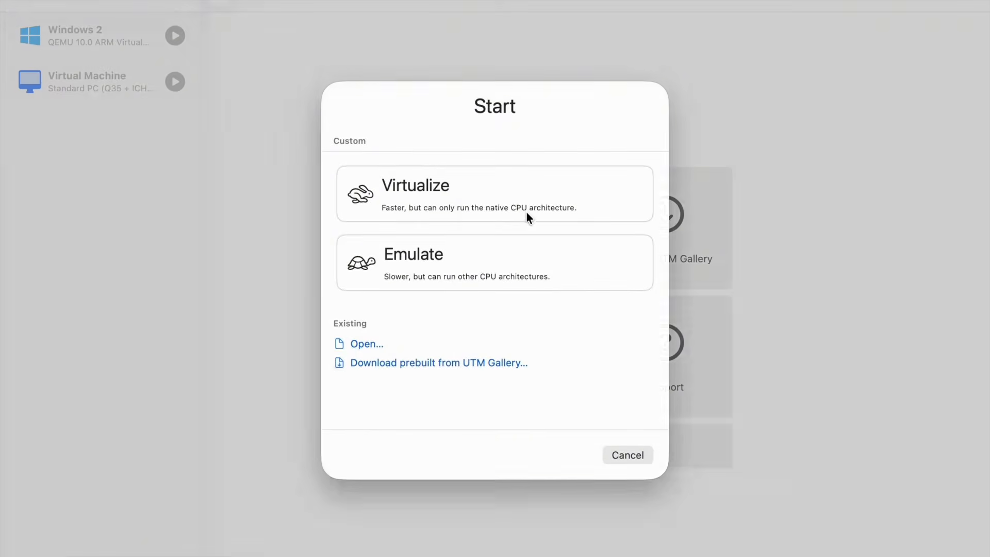
click(469, 194)
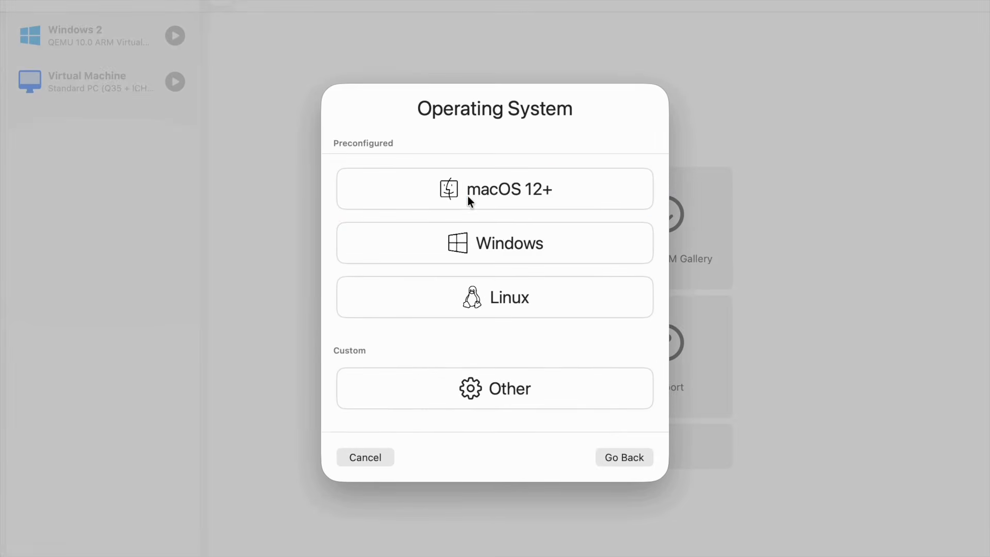
click(511, 248)
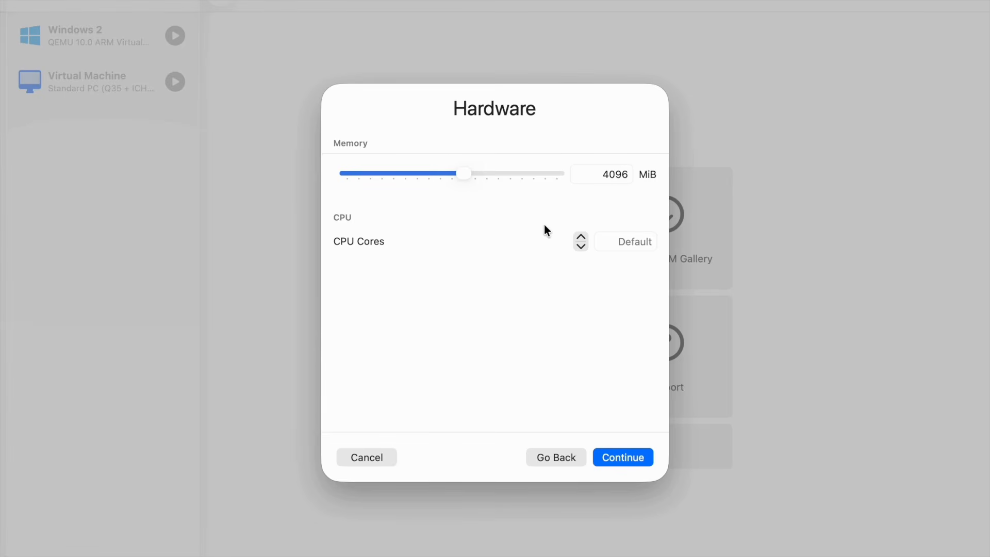
click(579, 236)
click(579, 236)
click(580, 236)
click(619, 457)
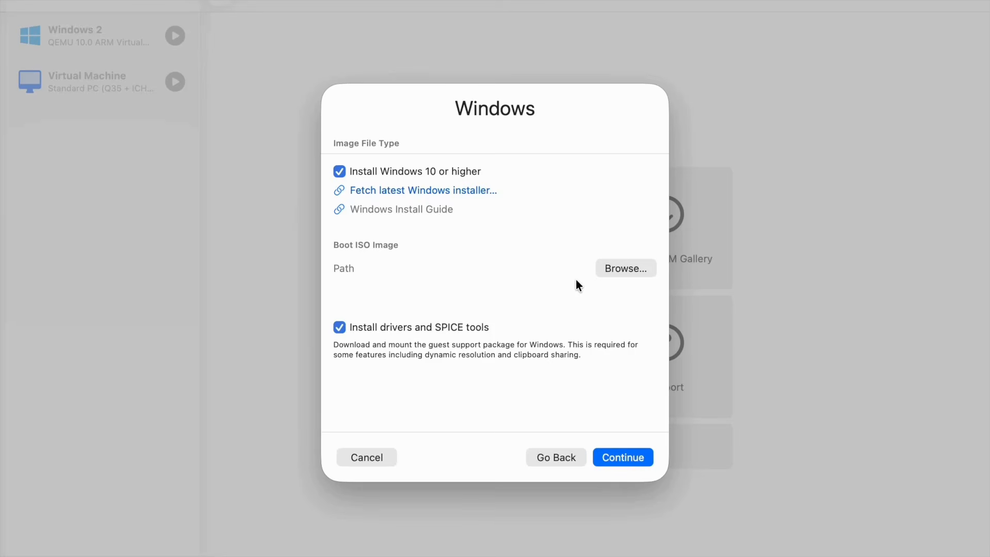
Choose Win11_25H2_English_Arm64_v2.iso as the VM's boot ISO image
click(618, 269)
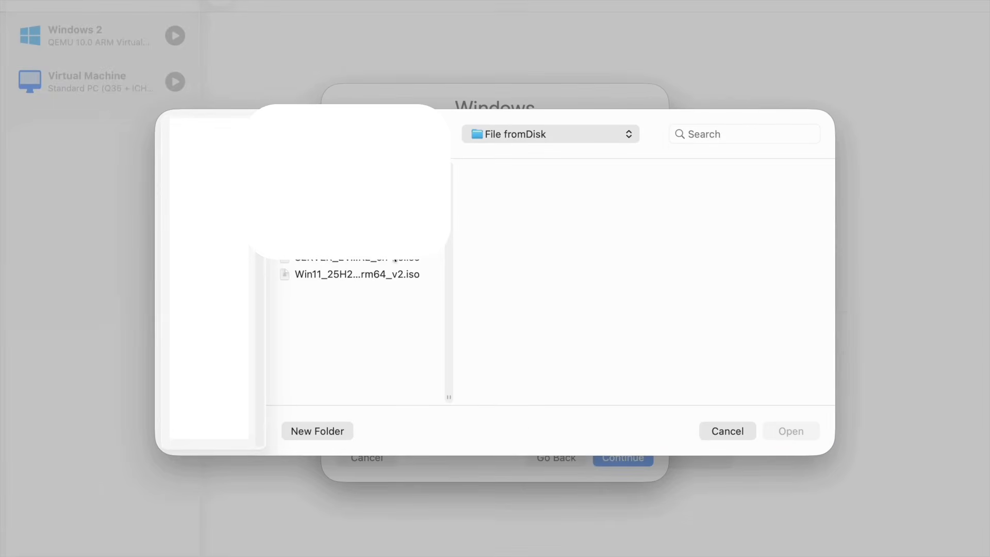
click(346, 274)
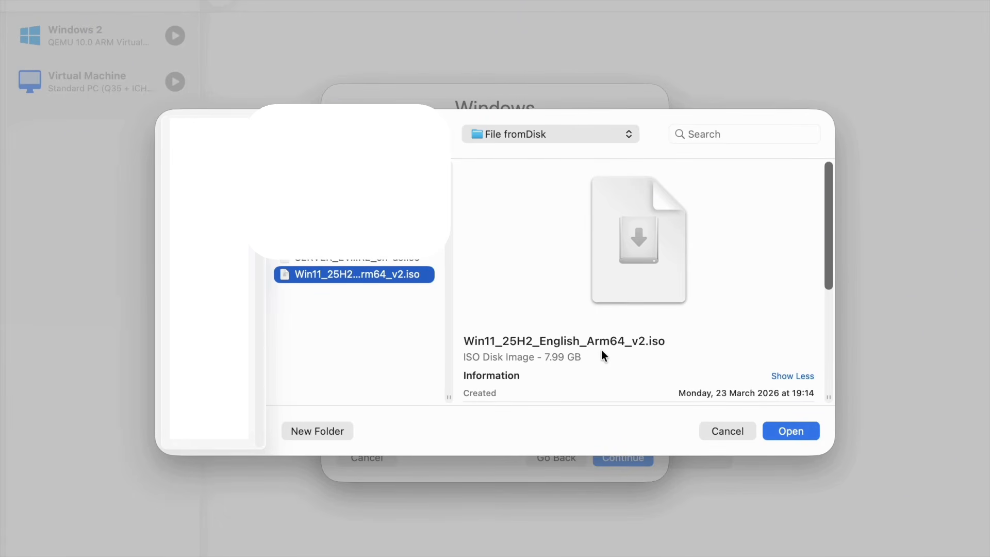
click(797, 431)
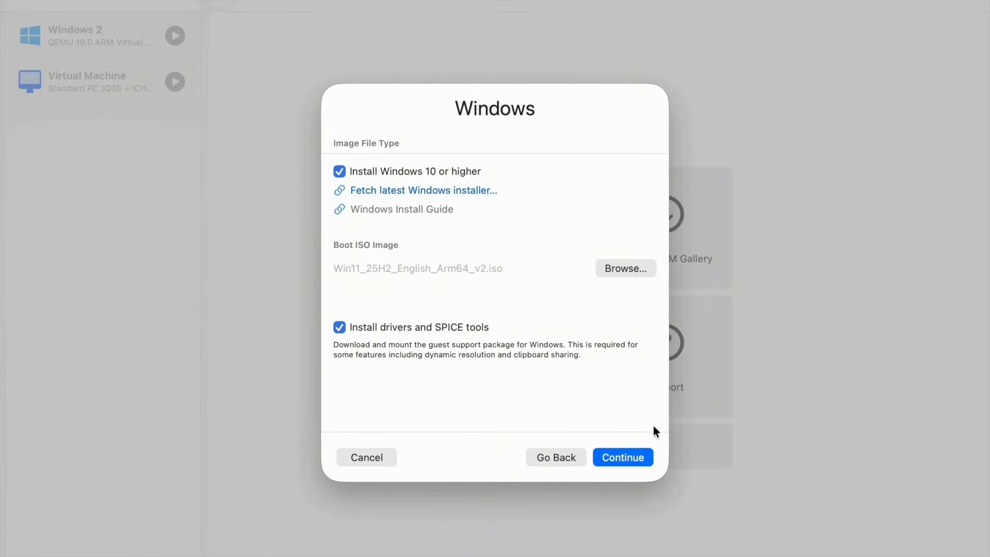
Keep the 64 GiB drive, skip the shared folder, and save the VM as 'Windows'
click(624, 459)
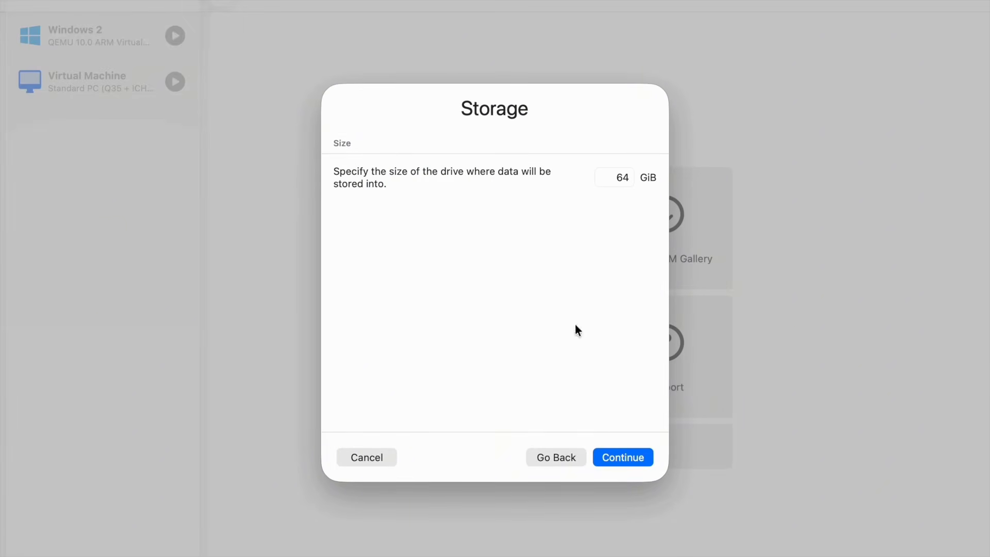
click(627, 457)
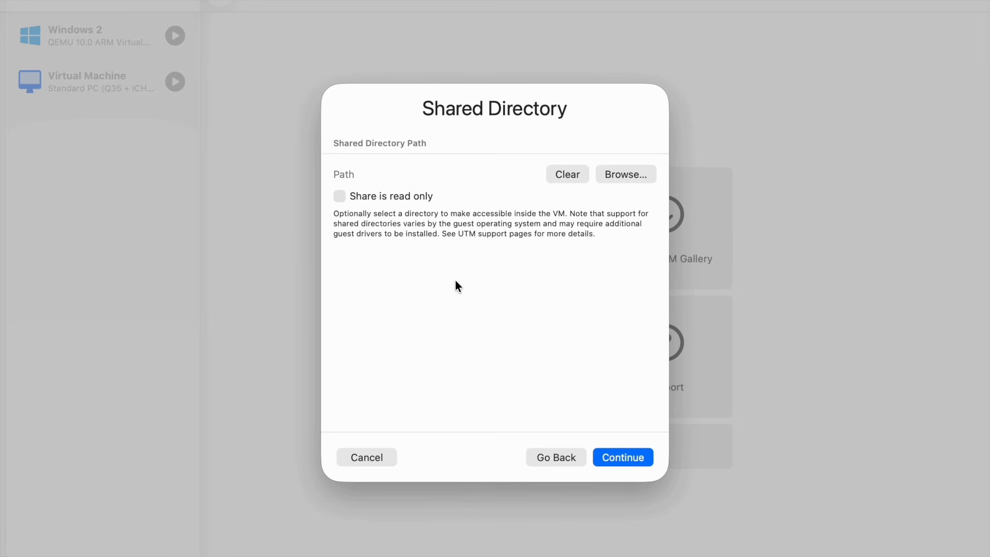
click(615, 458)
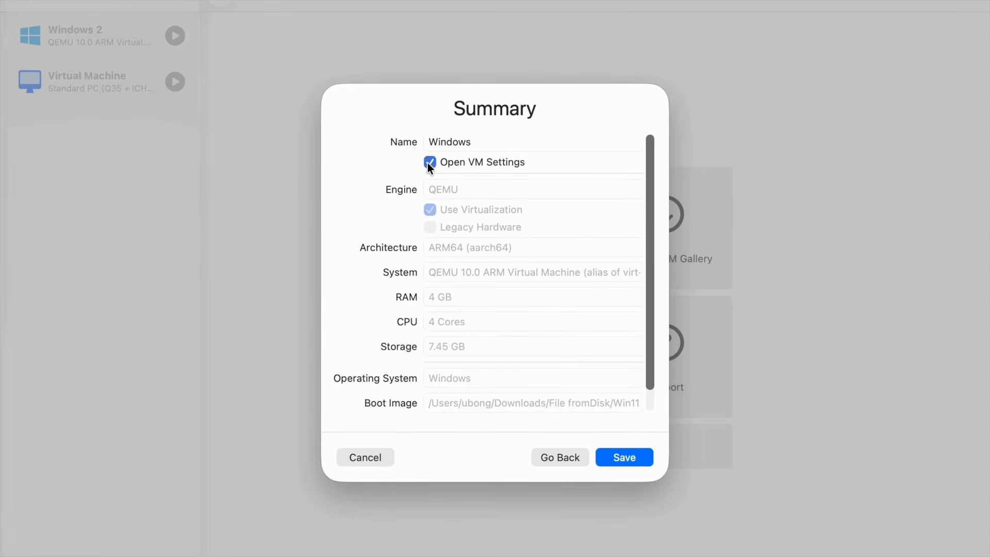
click(626, 454)
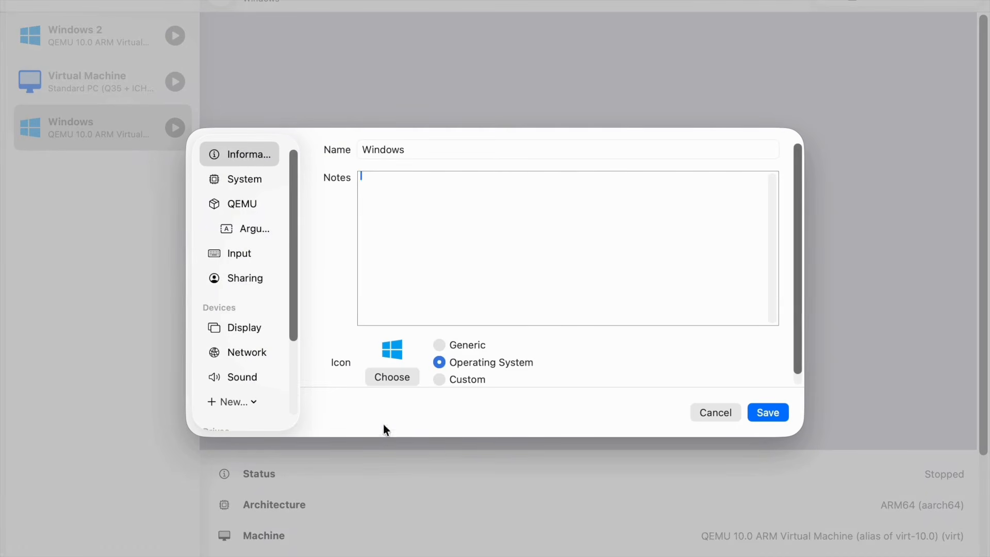
Save the Windows VM's settings and boot it into Windows 11 Setup
click(768, 414)
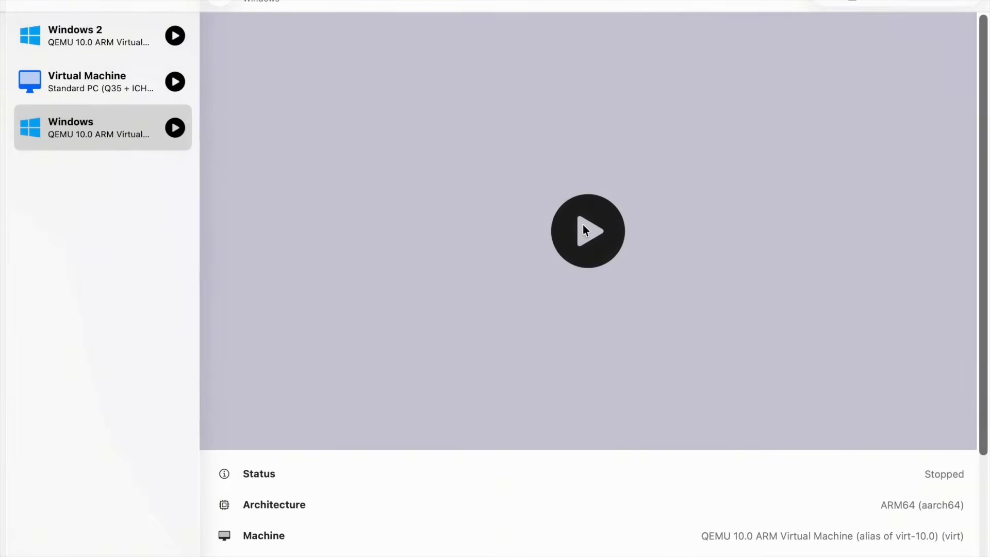
click(585, 229)
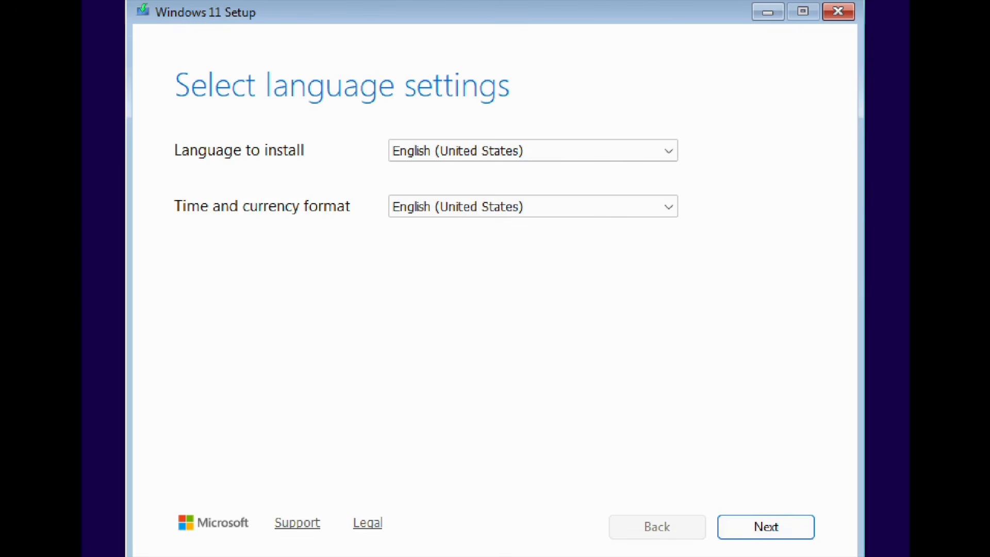
Keep English (United States) and the US keyboard, then continue without a product key
click(766, 527)
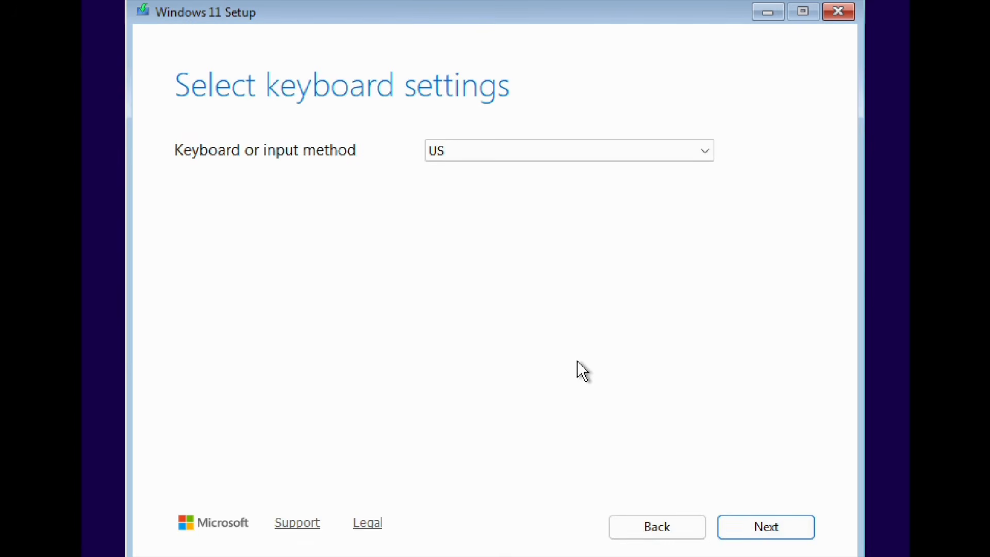
click(763, 521)
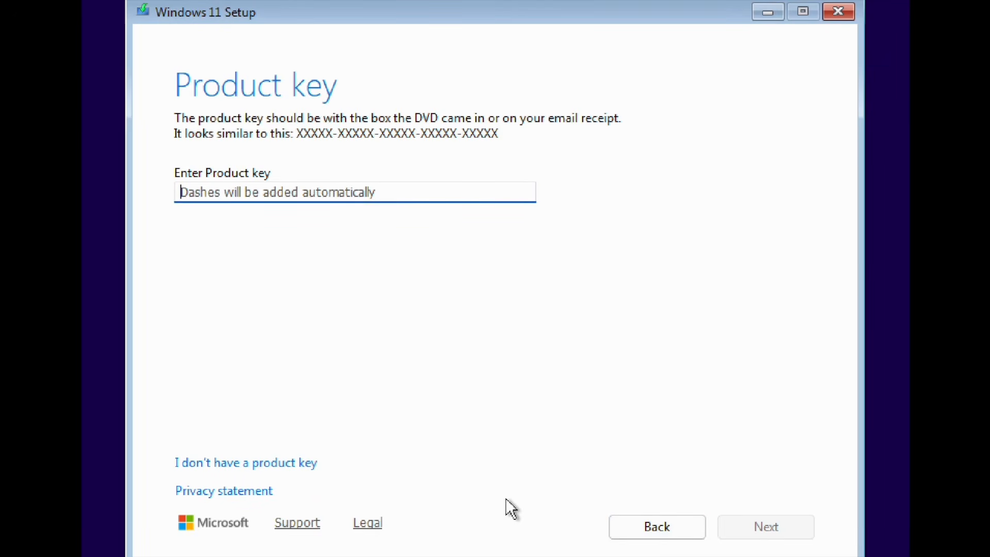
click(245, 474)
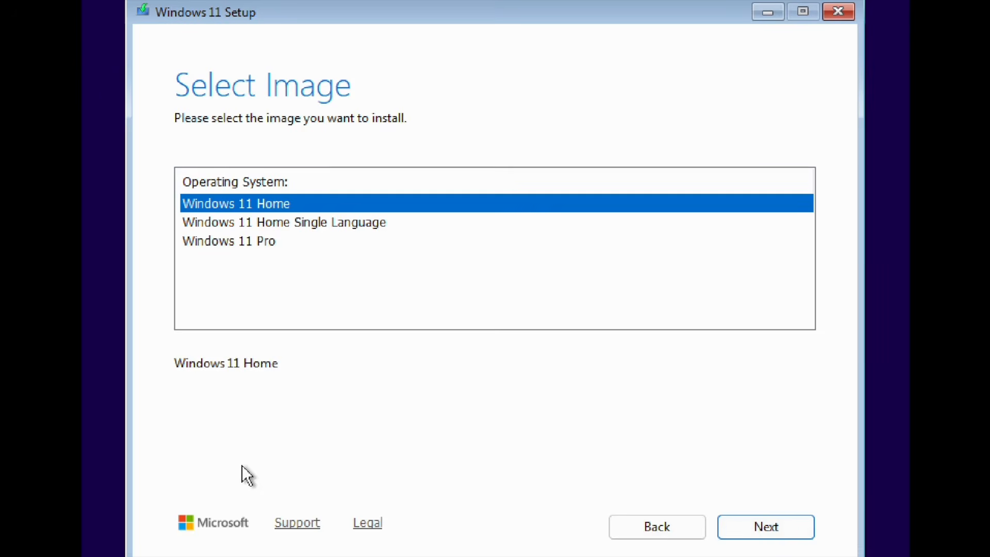
Pick Windows 11 Pro from the Select Image list and proceed
click(352, 283)
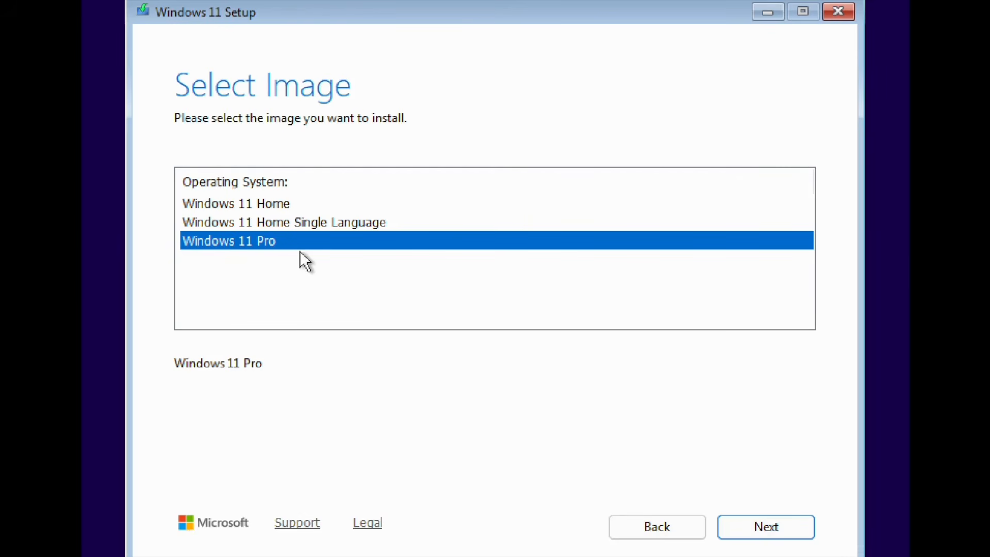
click(756, 528)
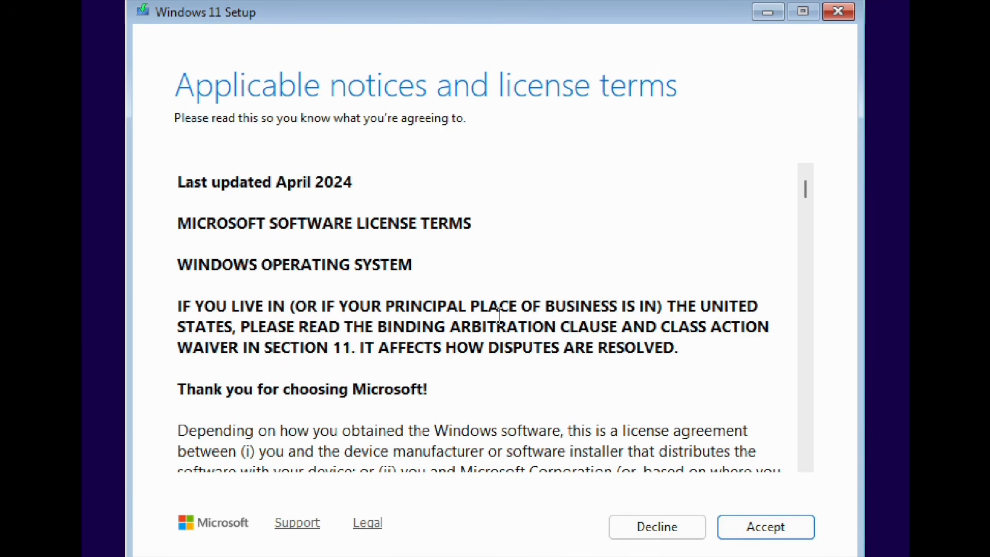
Accept the license terms and install Windows onto Disk 0's 64.0 GB unallocated space
scroll(499, 315, down, 10)
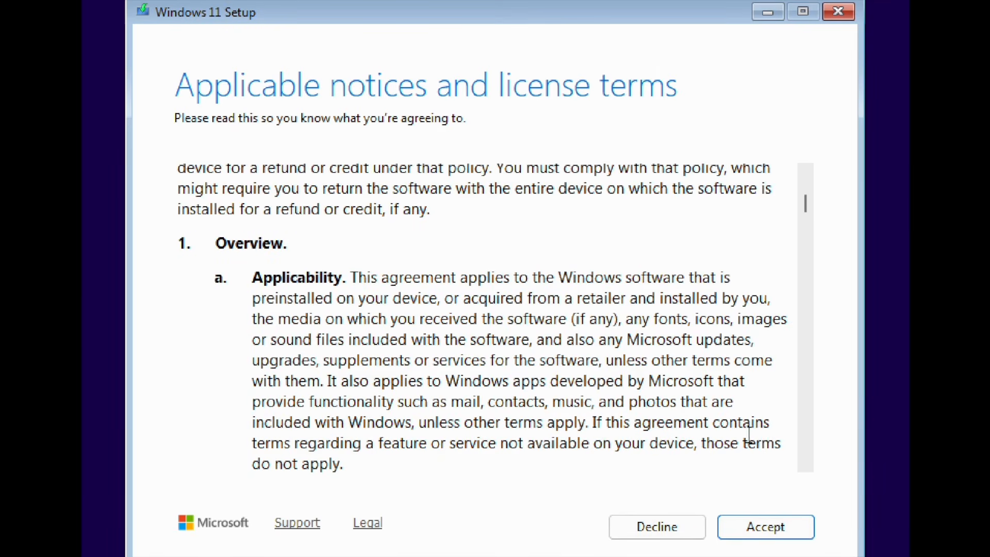
click(748, 522)
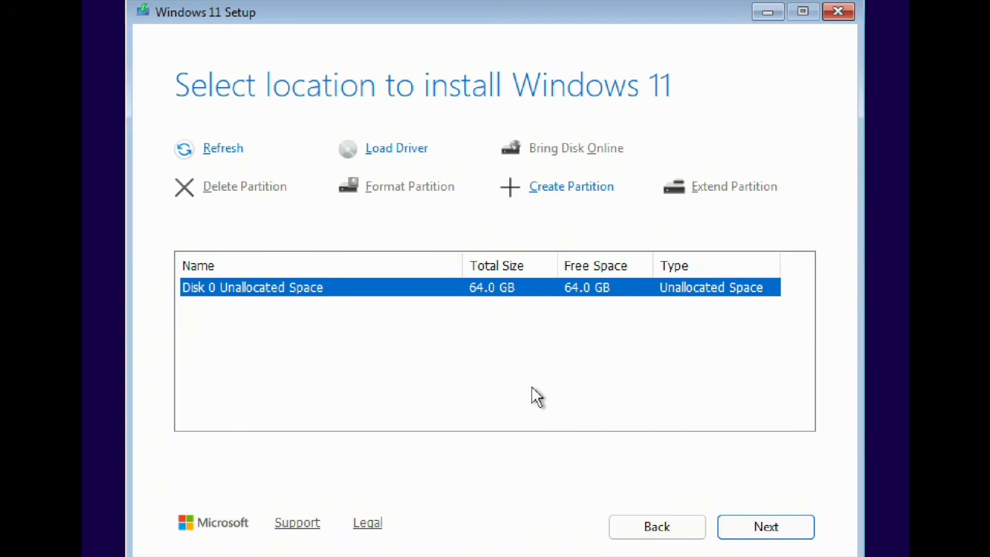
click(750, 525)
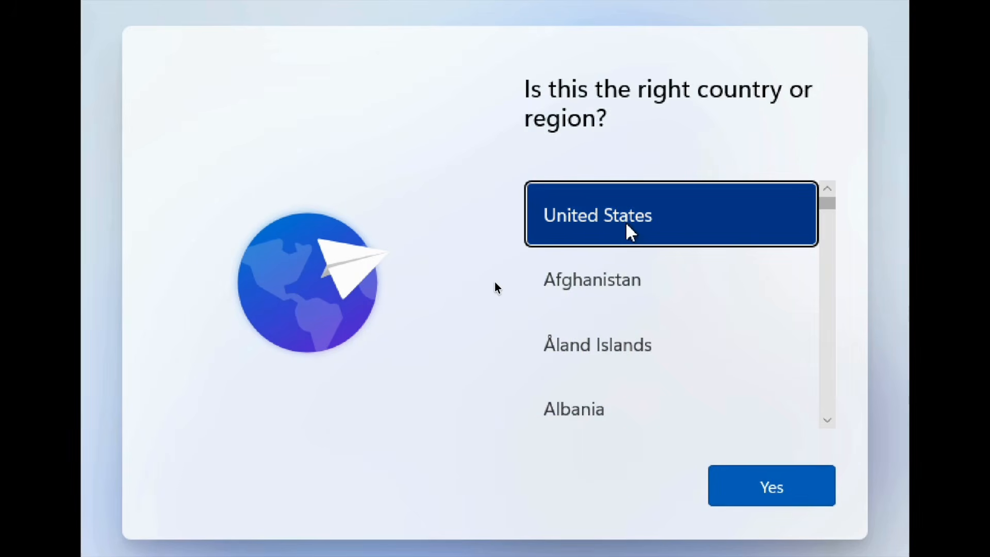
Confirm United States as the region and US keyboard layout, skipping a second layout
click(771, 494)
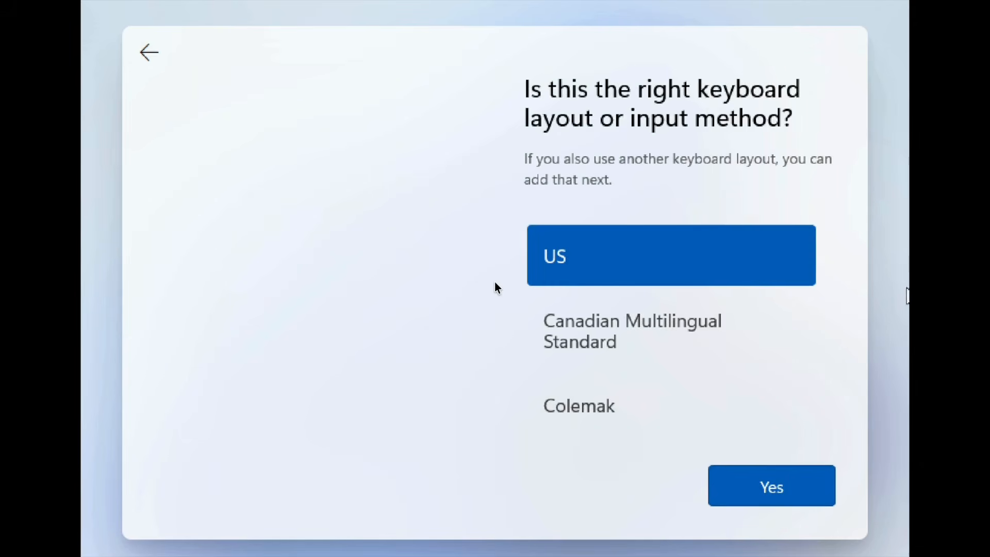
click(788, 496)
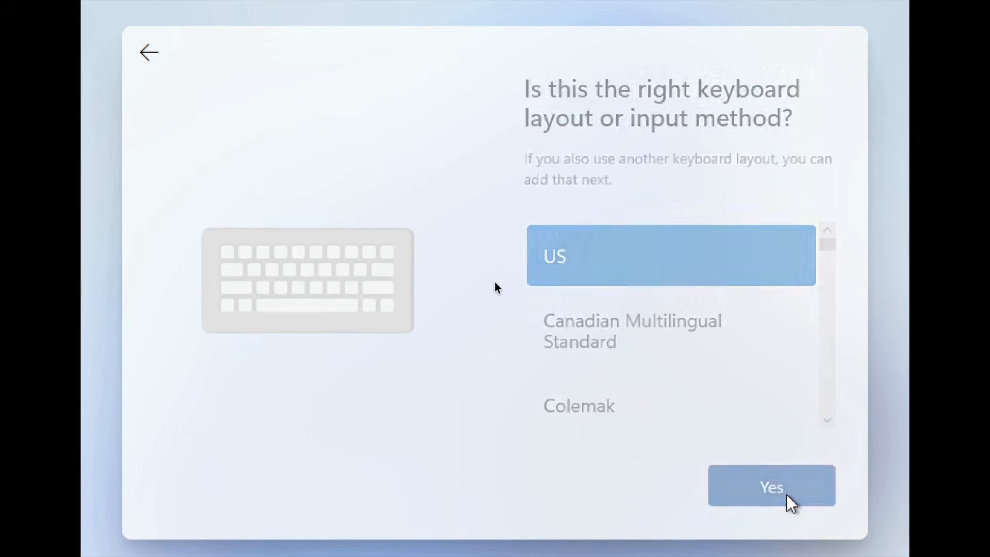
click(729, 484)
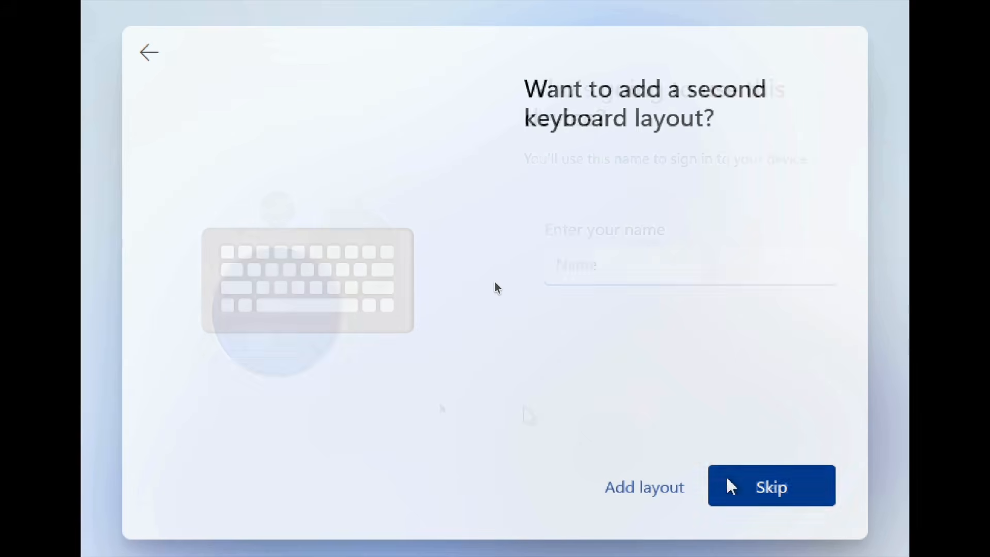
Create the local account 'user' and enter and confirm its password
text(user)
key(Return)
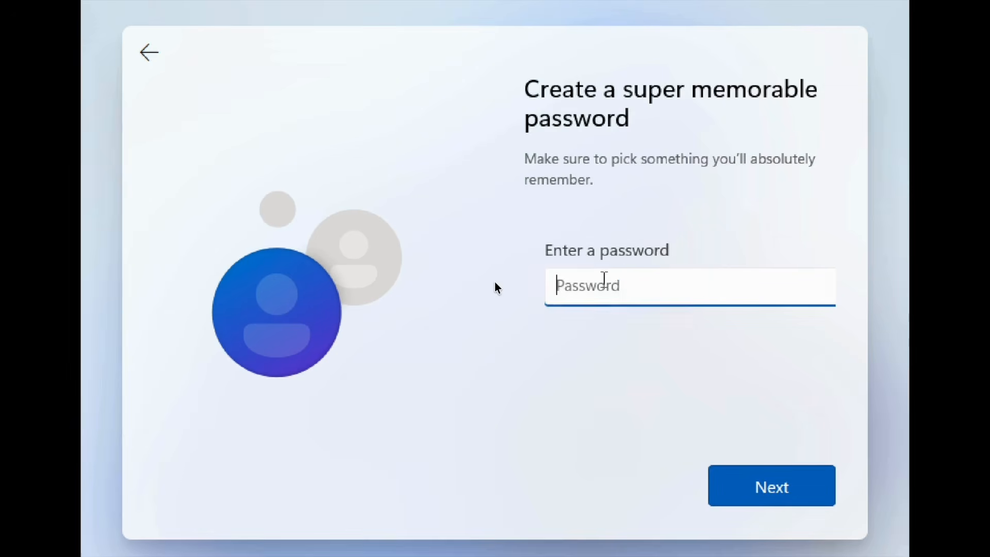
text(•••••••••)
key(Return)
text(•••••••••)
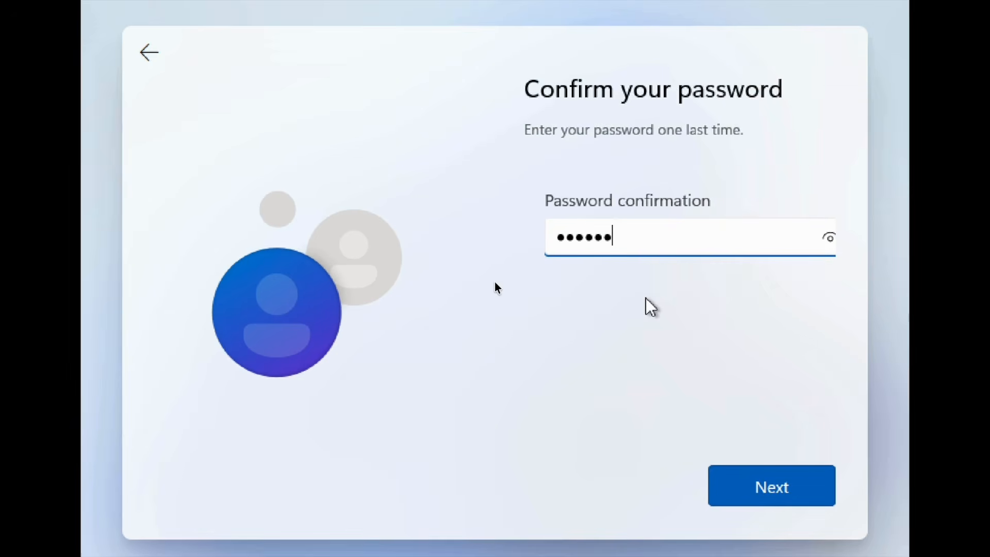
key(Return)
Choose the city and first pet's name security questions and enter their answers
click(816, 278)
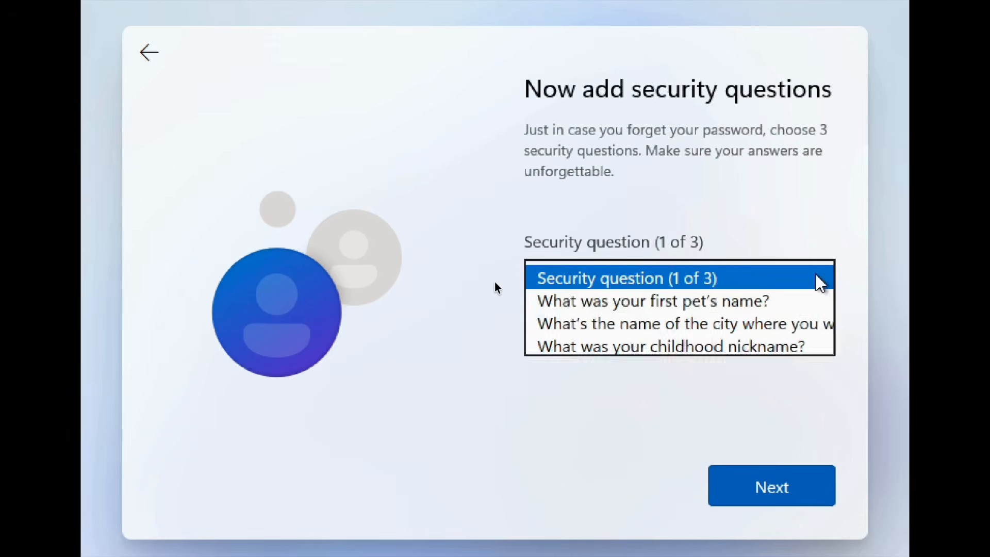
click(733, 326)
click(567, 345)
text(c)
key(Return)
click(825, 280)
click(670, 301)
click(613, 336)
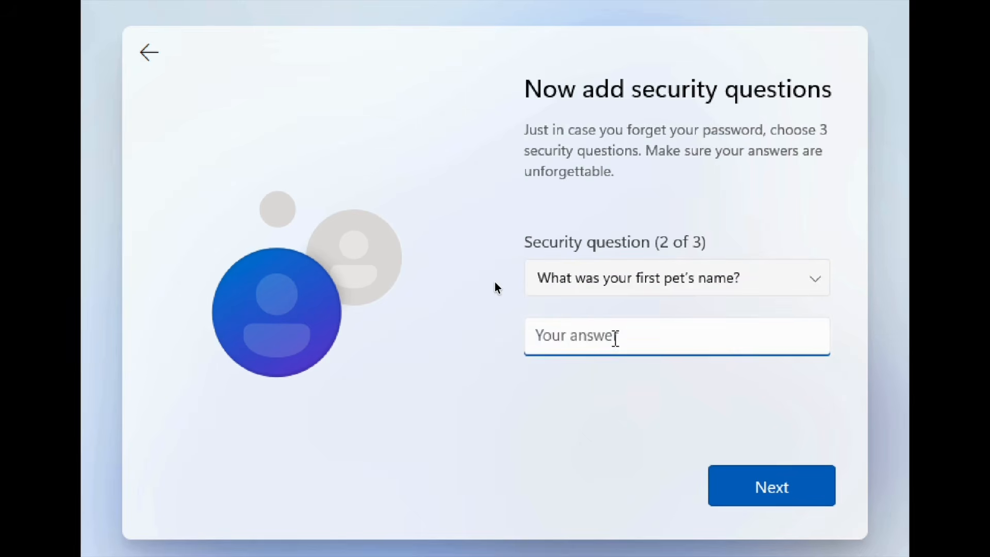
text(c)
key(Return)
Choose the first school security question and enter its answer to finish setup
click(825, 280)
click(670, 369)
click(627, 332)
key(Return)
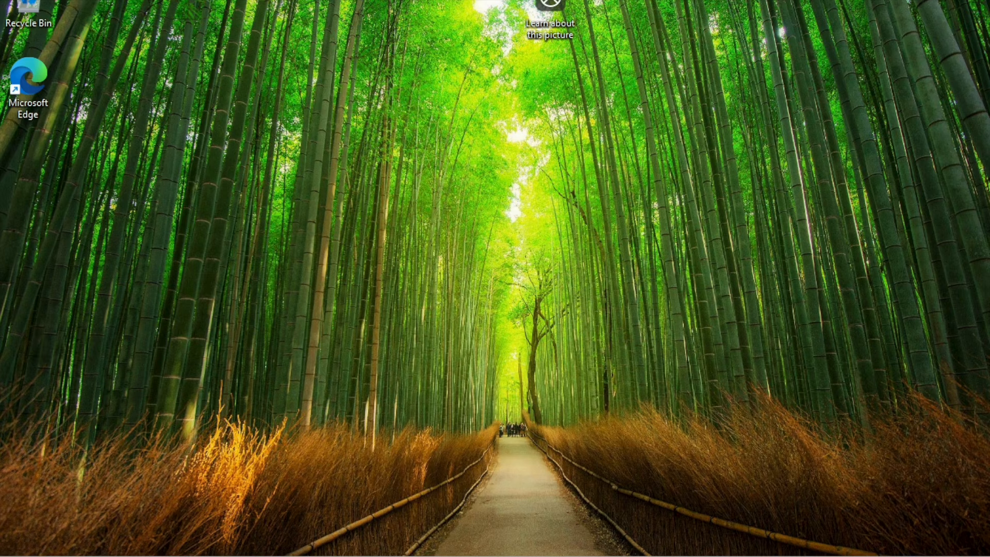
Open File Explorer with Win+E and browse Gallery, Desktop, Downloads and Videos
key(super+e)
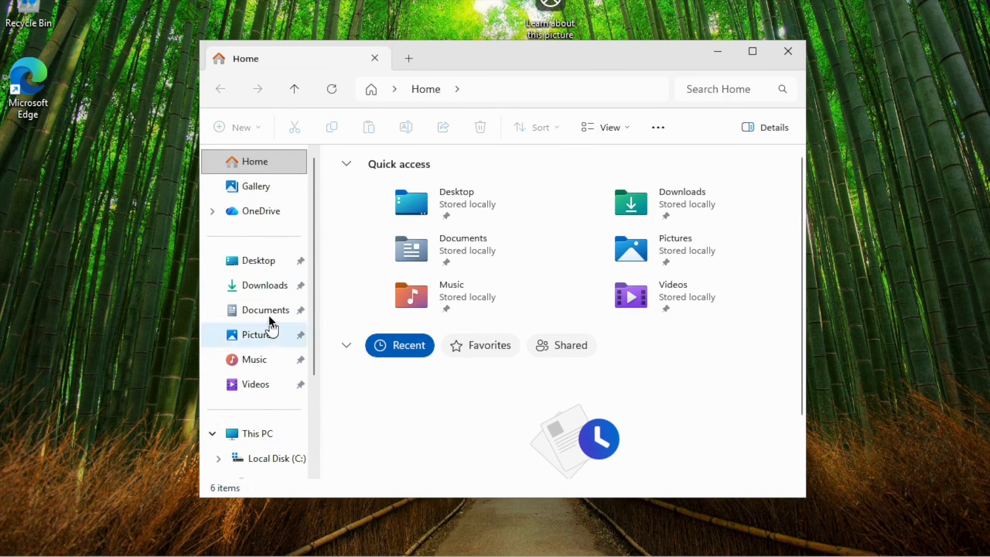
click(259, 188)
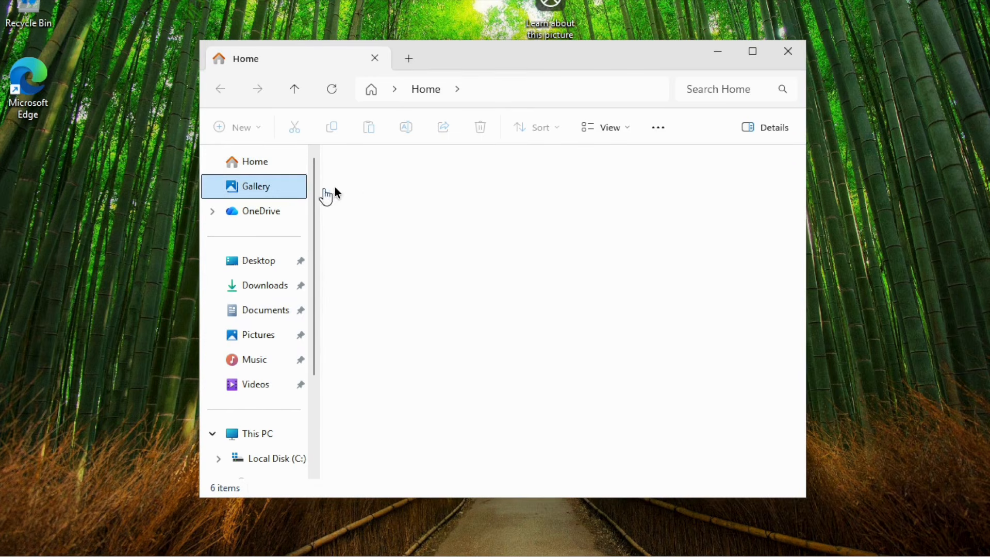
click(265, 257)
click(282, 286)
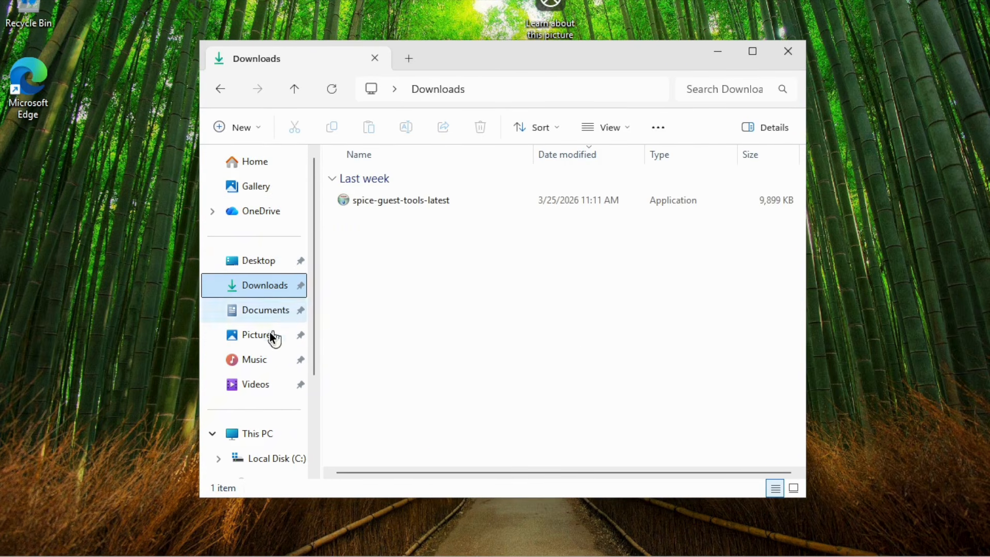
click(255, 386)
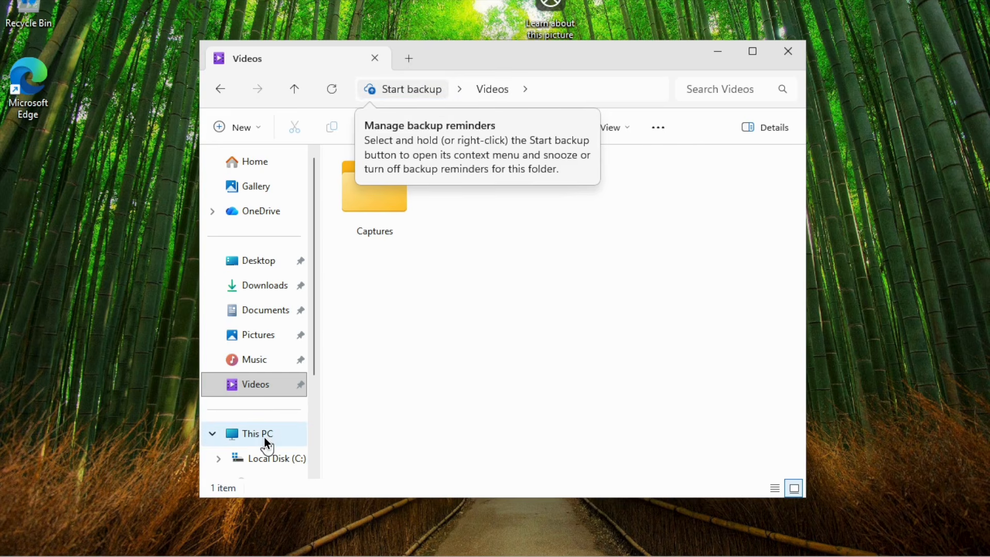
Show This PC's drives, then open its Properties
click(261, 431)
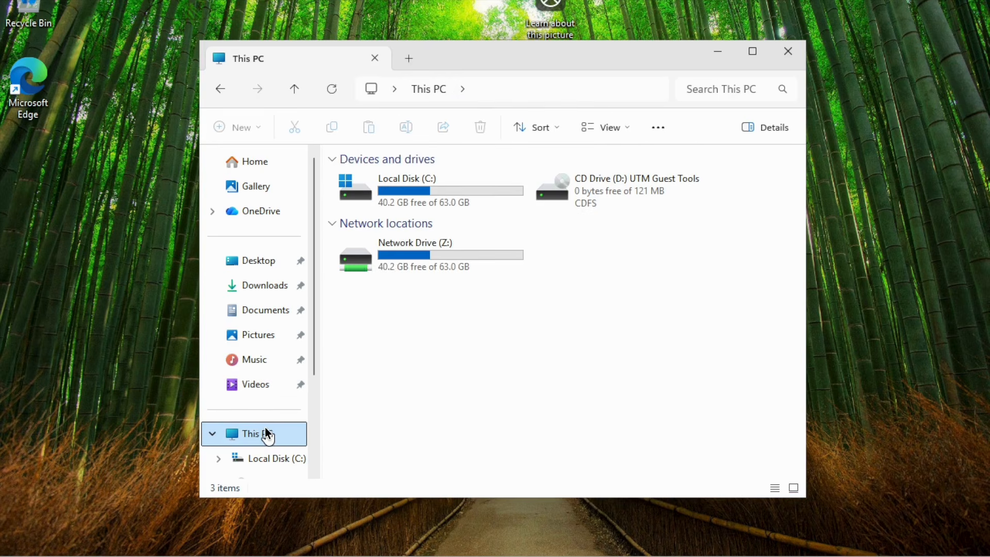
right_click(266, 432)
click(338, 381)
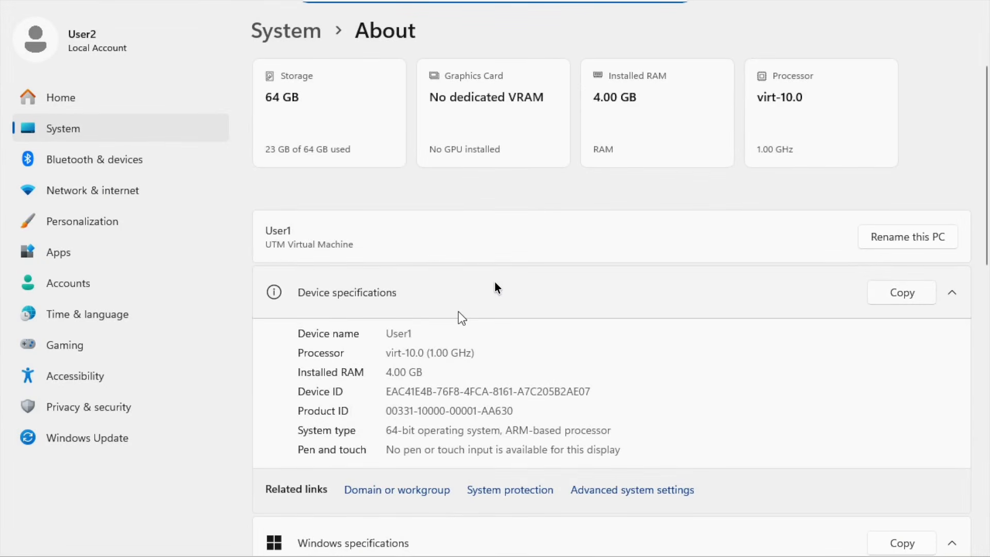
Scroll the About page to show Windows 11 Pro 25H2, build 26200.8037, on a 64-bit ARM processor
scroll(494, 283, down, 5)
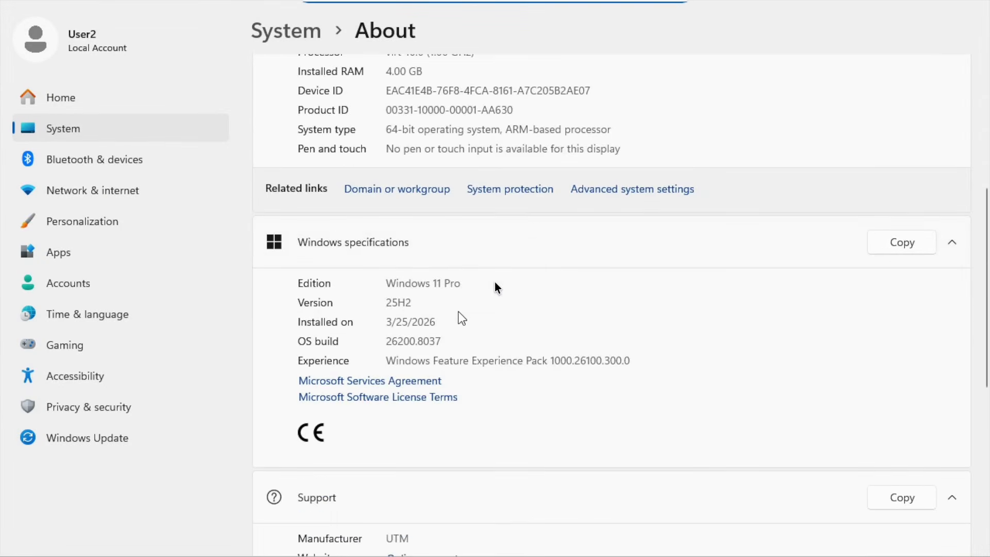
scroll(495, 283, up, 2)
scroll(494, 282, up, 2)
scroll(494, 282, down, 4)
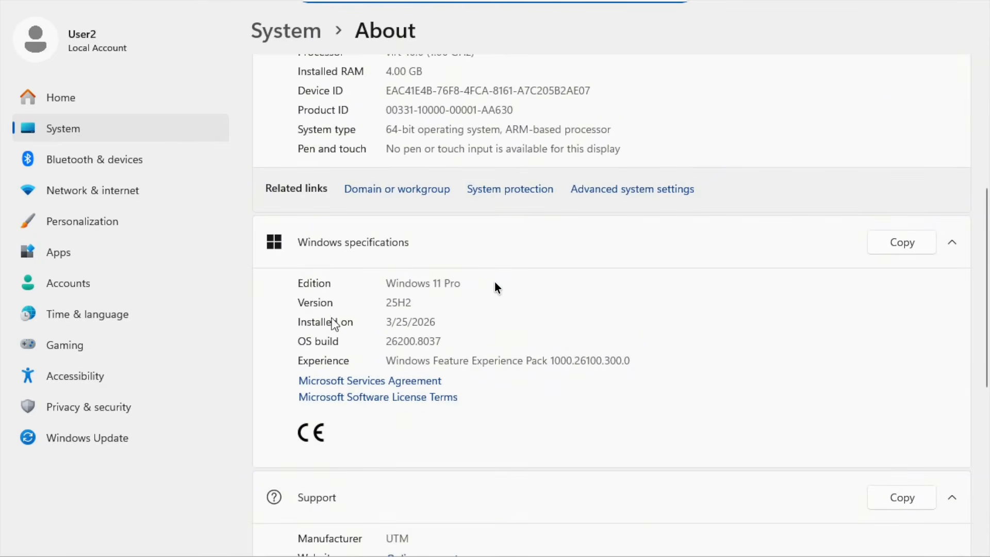